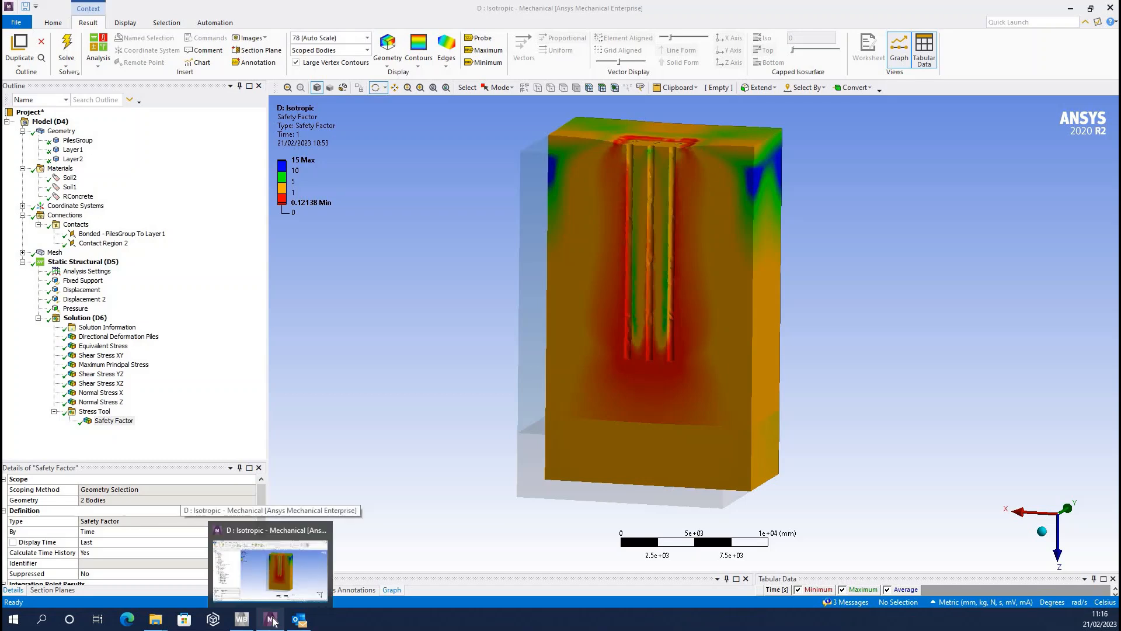
Step: Switch to Workbench, open the Linear Elastic Orthotropic system's engineering data and review Soil1's properties
left_click(271, 621)
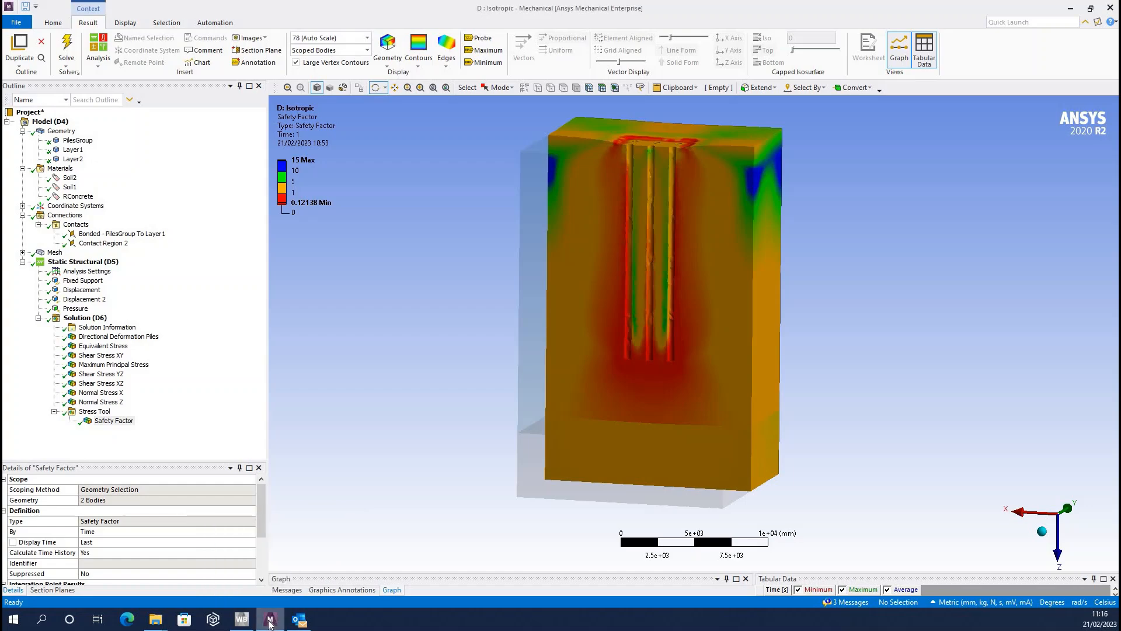
left_click(270, 622)
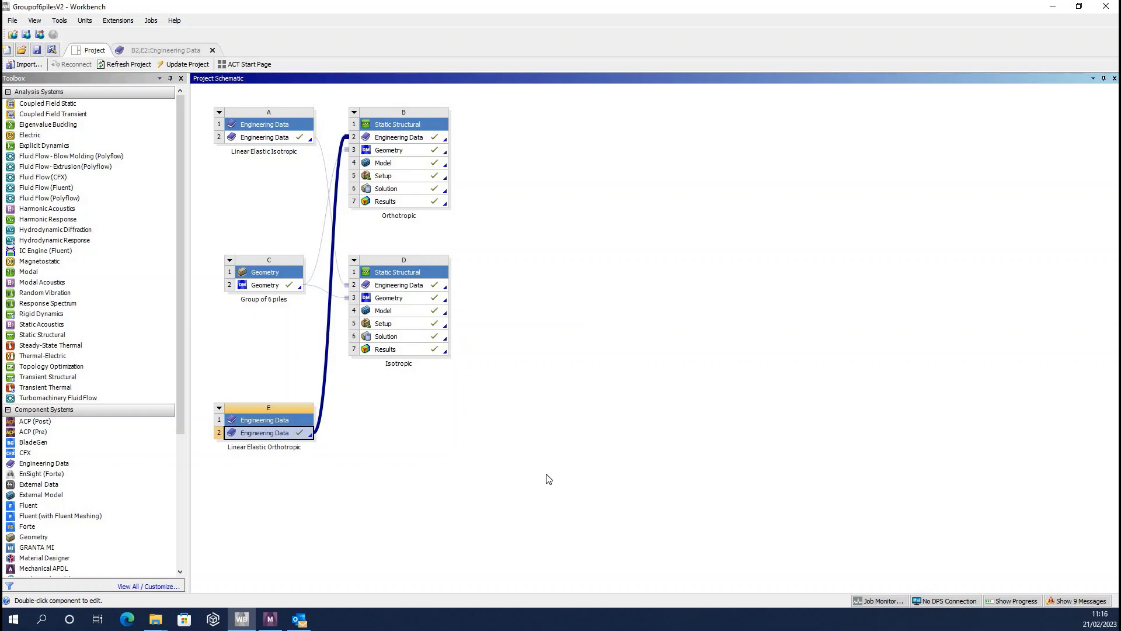
left_click(544, 215)
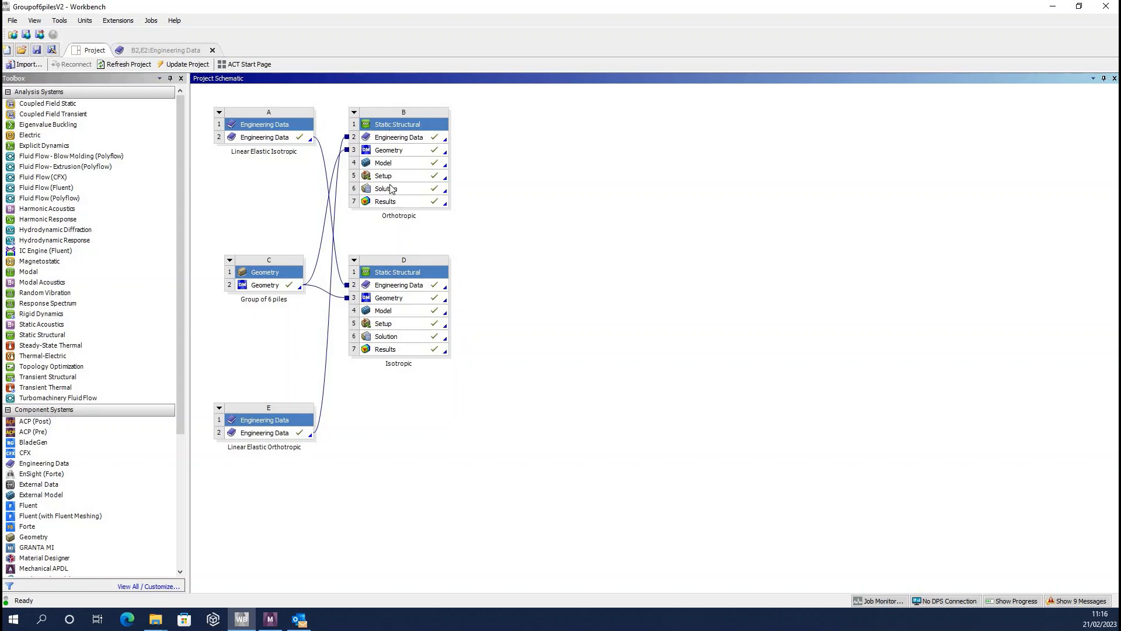
double_click(260, 434)
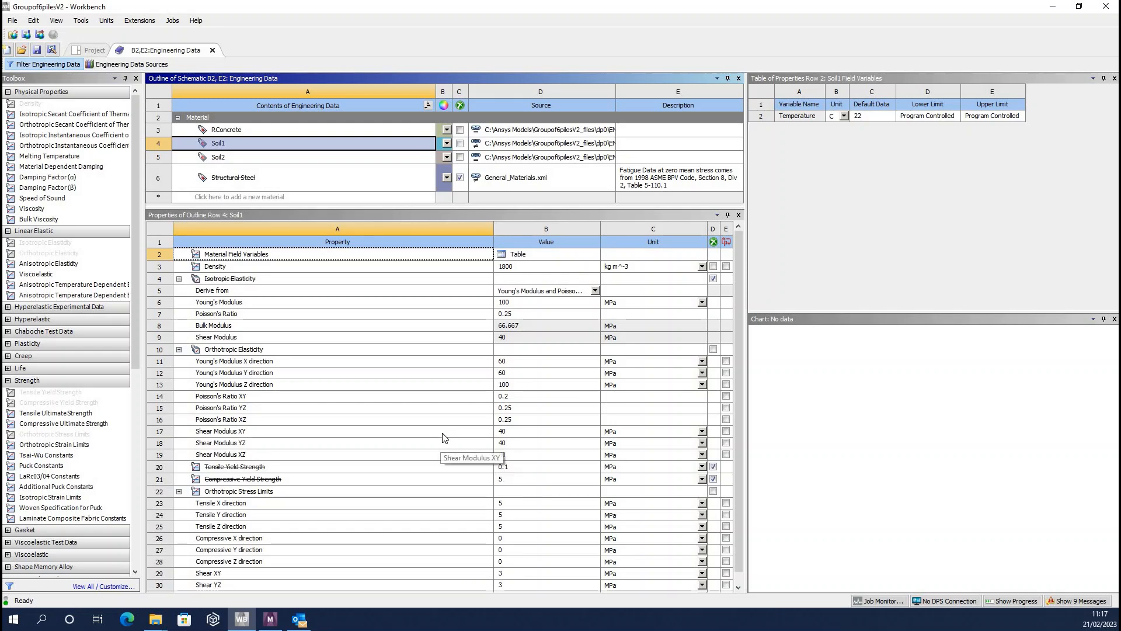
scroll(443, 438, "down", 1)
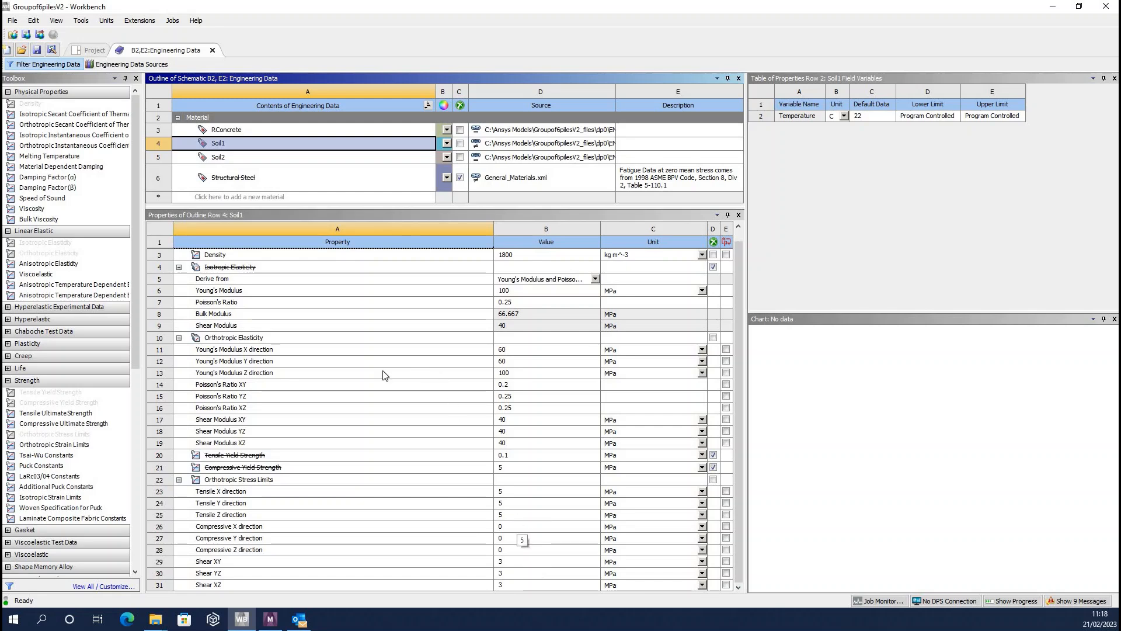
Step: Add Orthotropic Elasticity to Soil2 and set the units of its X, Y and Z Young's moduli to MPa
left_click(230, 156)
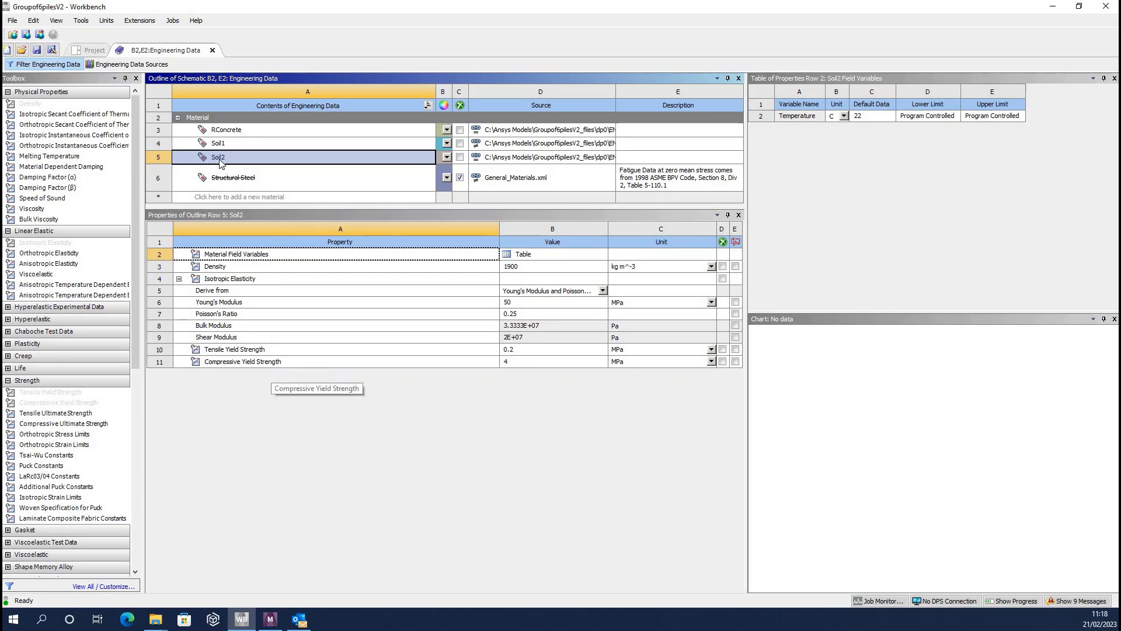
double_click(56, 257)
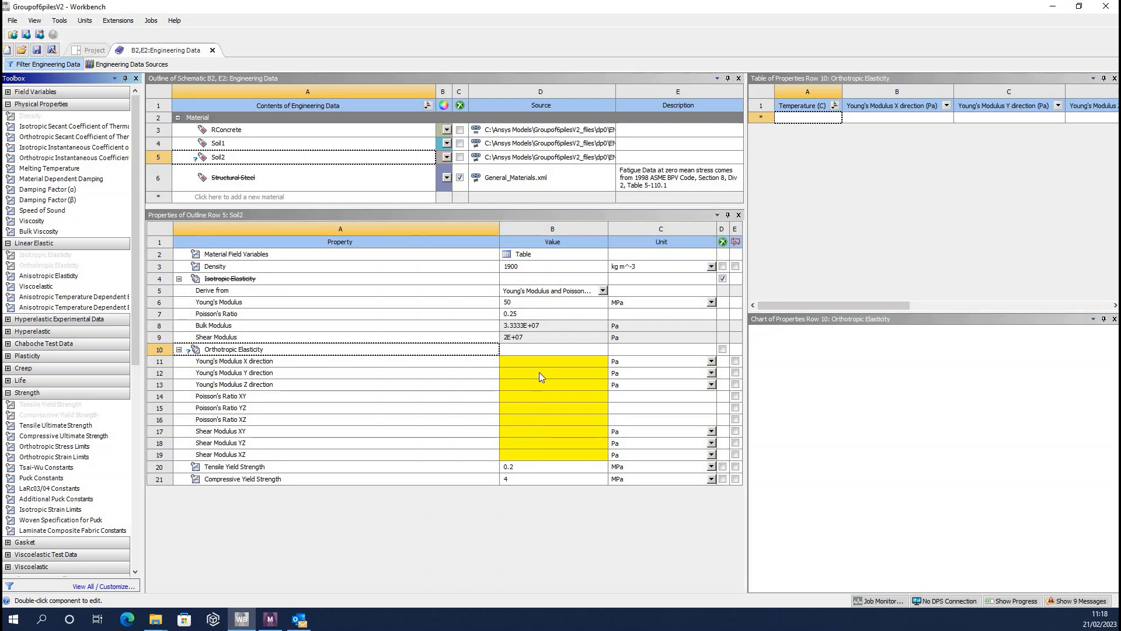
left_click(711, 362)
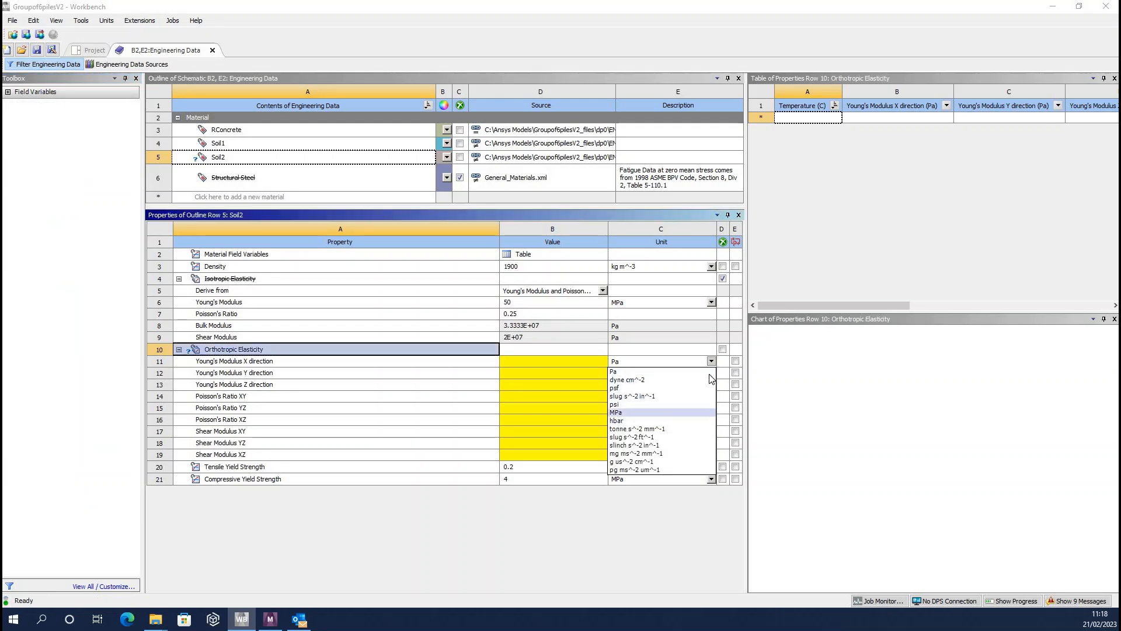
left_click(619, 412)
left_click(636, 372)
left_click(636, 424)
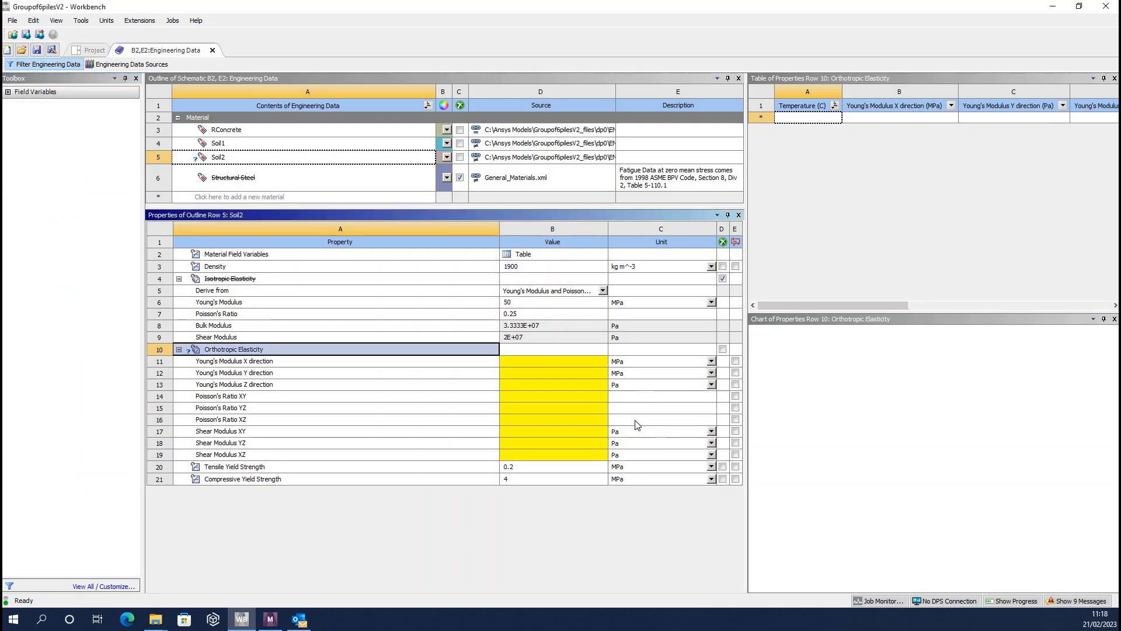
left_click(636, 384)
left_click(642, 436)
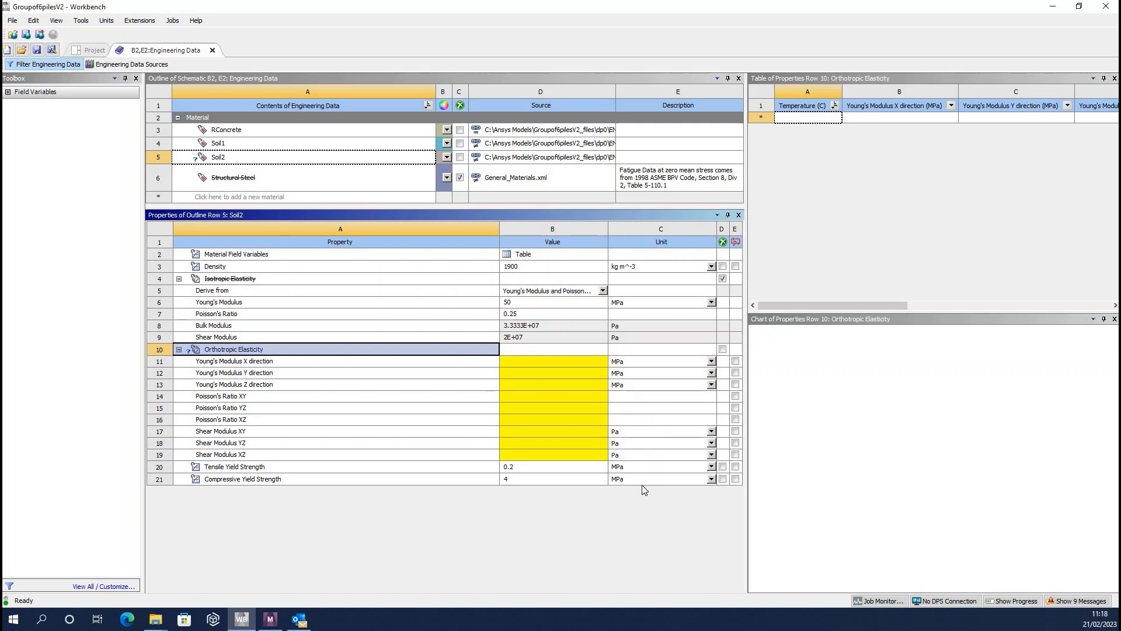
Step: Set the units of Soil2's XY, YZ and XZ shear moduli to MPa
left_click(642, 431)
left_click(677, 485)
left_click(642, 443)
left_click(677, 495)
left_click(642, 454)
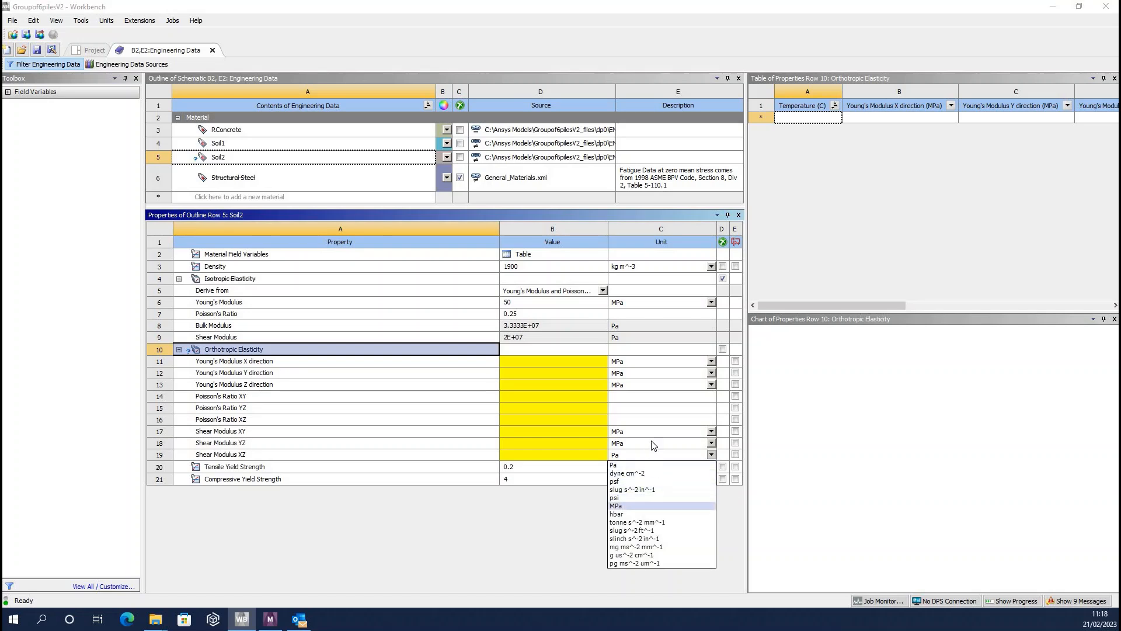
left_click(648, 505)
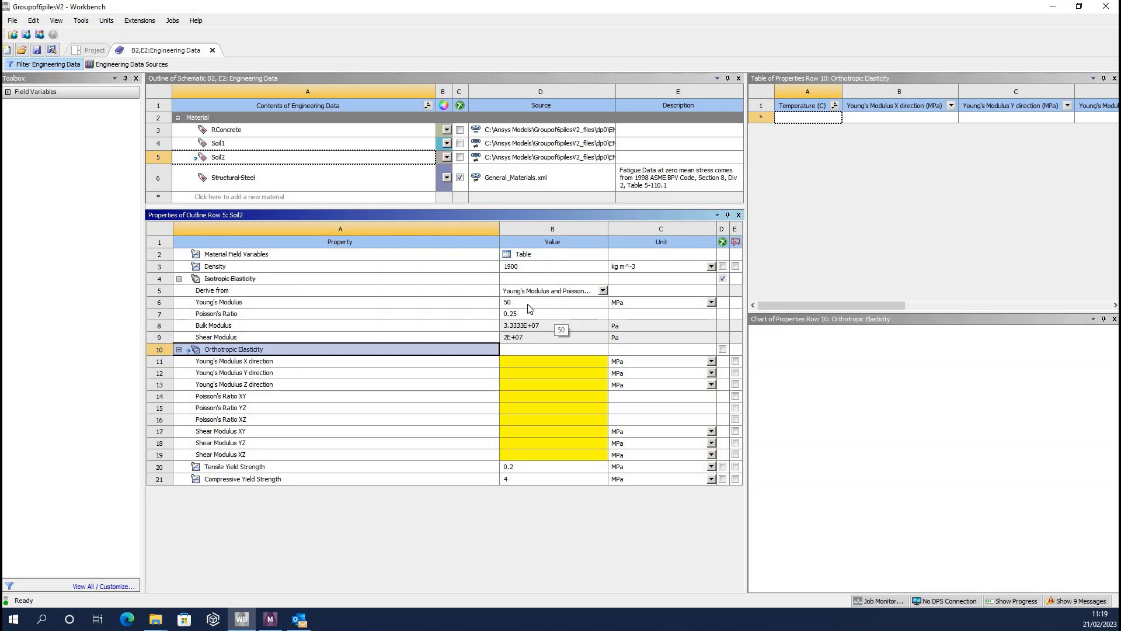
Step: Set Soil2's orthotropic Young's modulus to 50 MPa in Z and 40 MPa in both Y and X
left_click(517, 361)
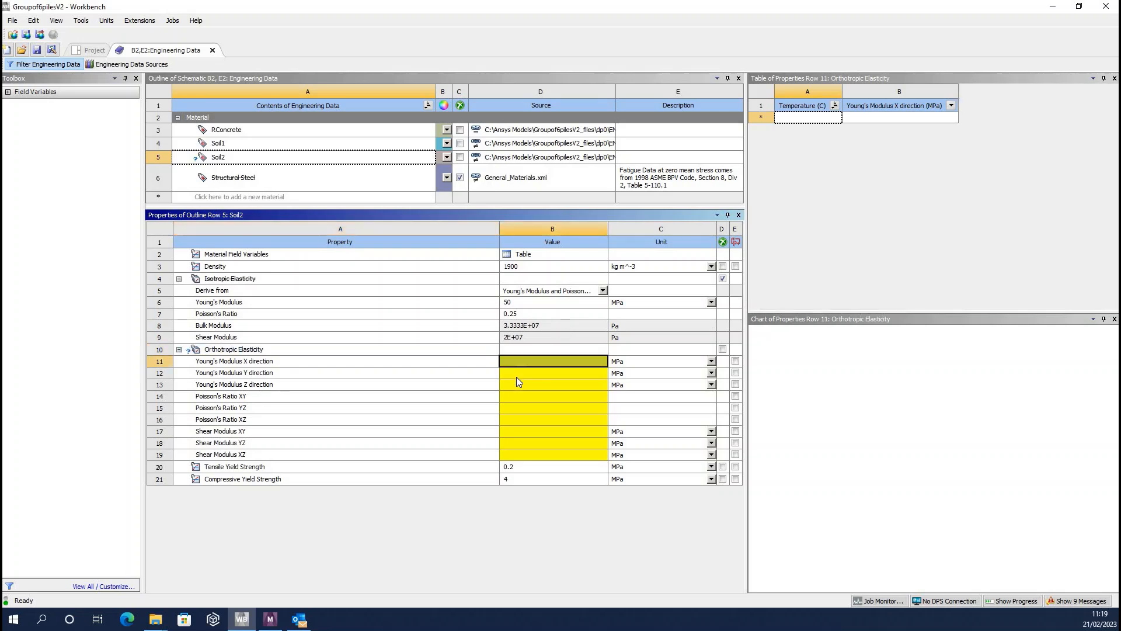
left_click(513, 381)
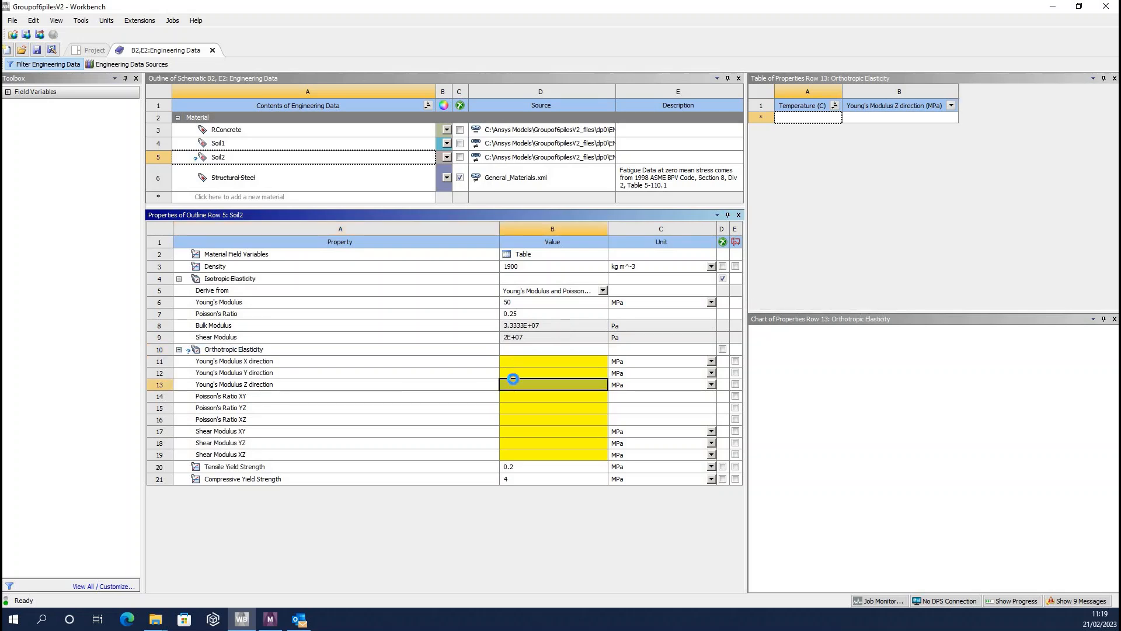
type("50")
key("Return")
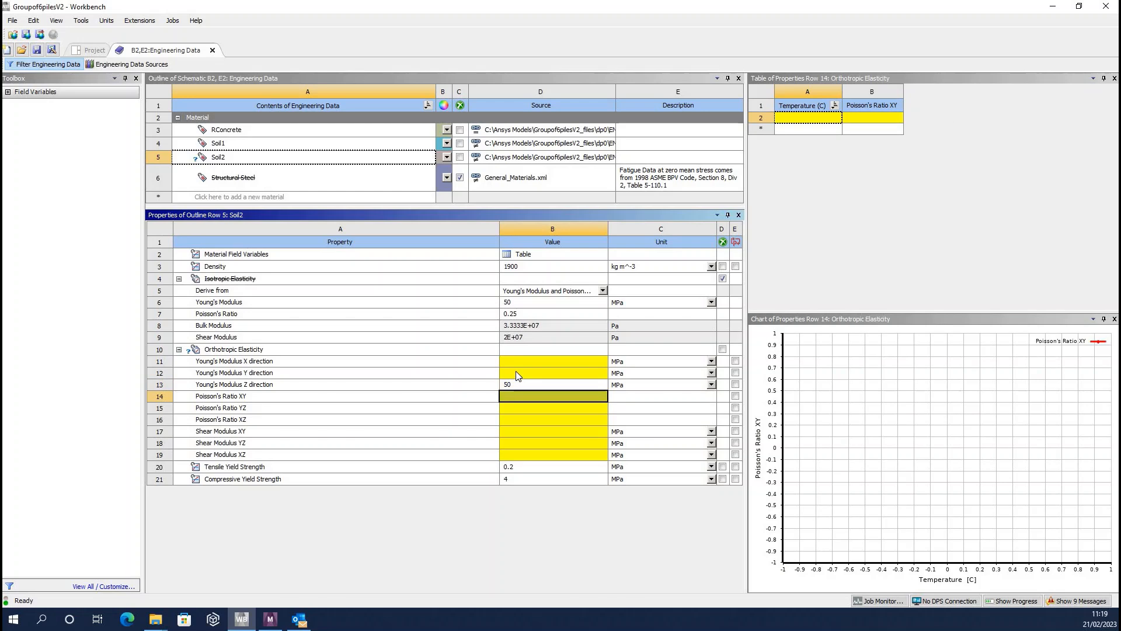
left_click(516, 372)
type("40")
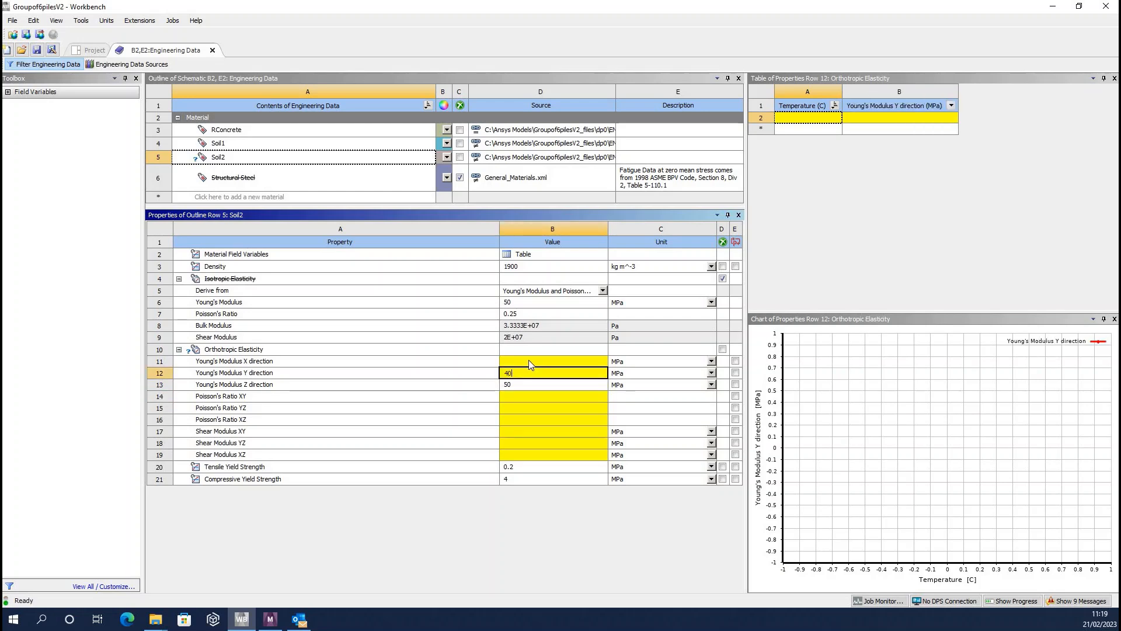
left_click(529, 361)
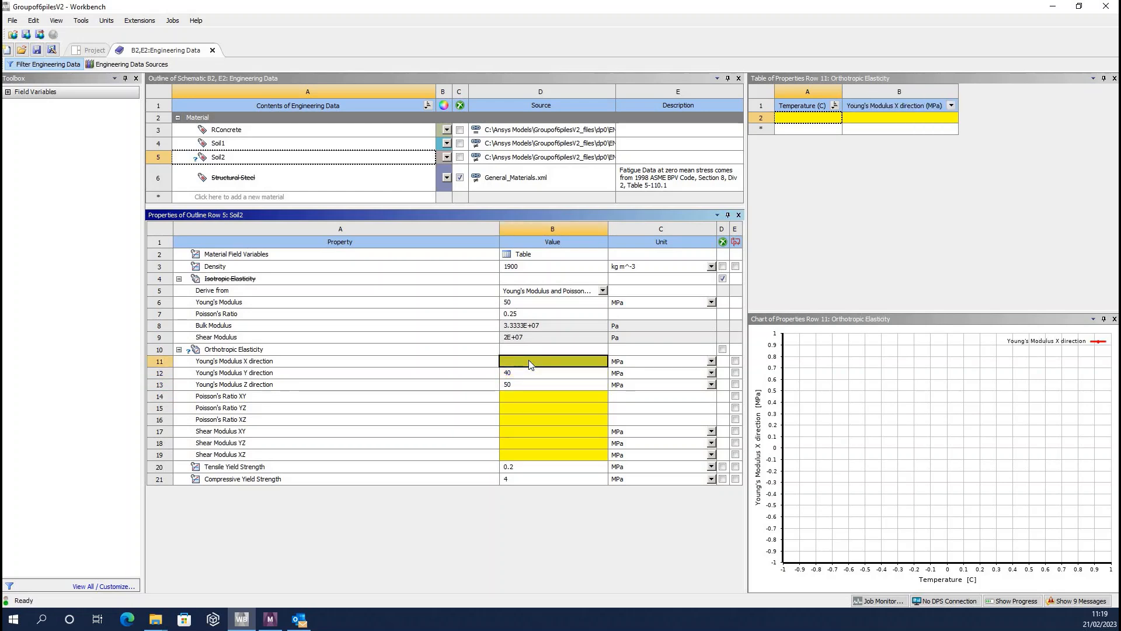
type("4")
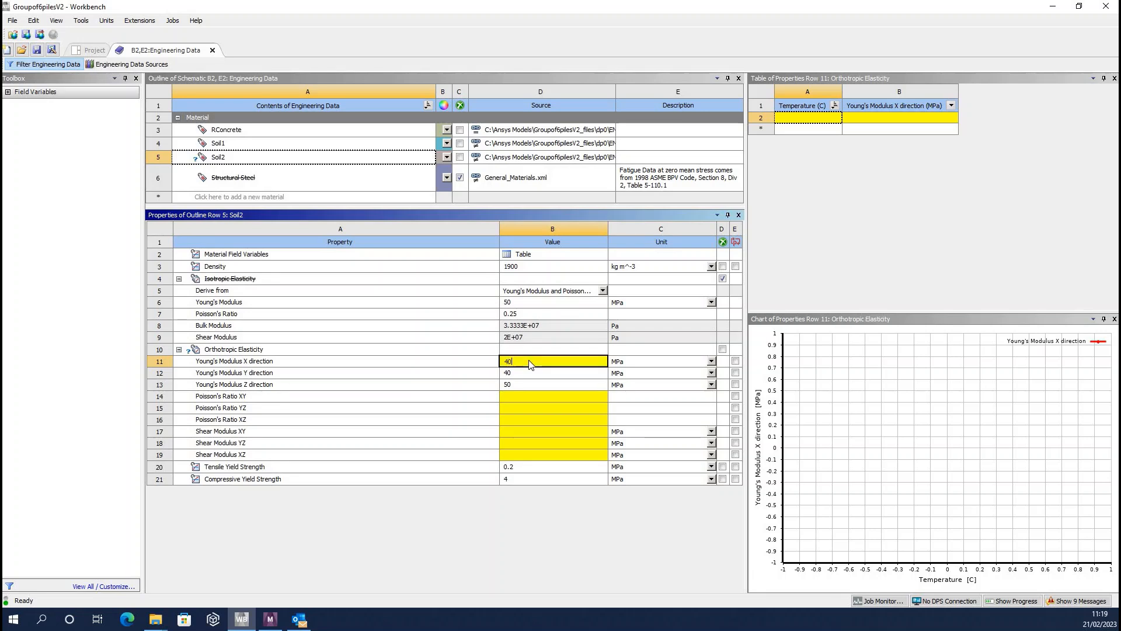
type("0")
key("Return")
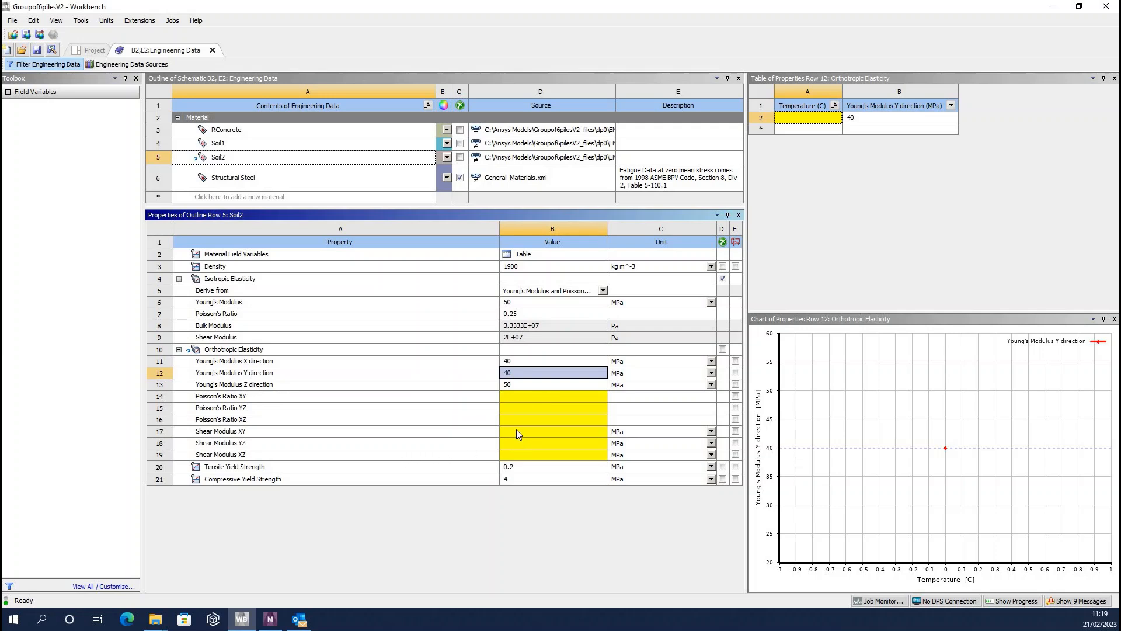
Step: Set Soil2's shear moduli XY, YZ and XZ to 15 MPa each
left_click(534, 430)
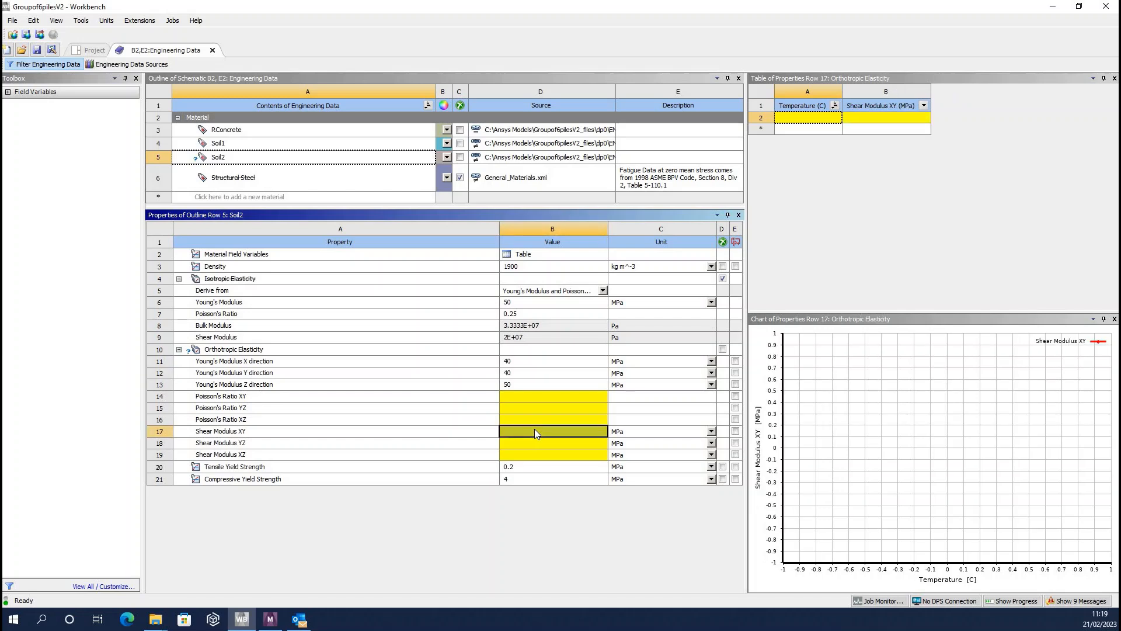
type("15")
key("Return")
type("15")
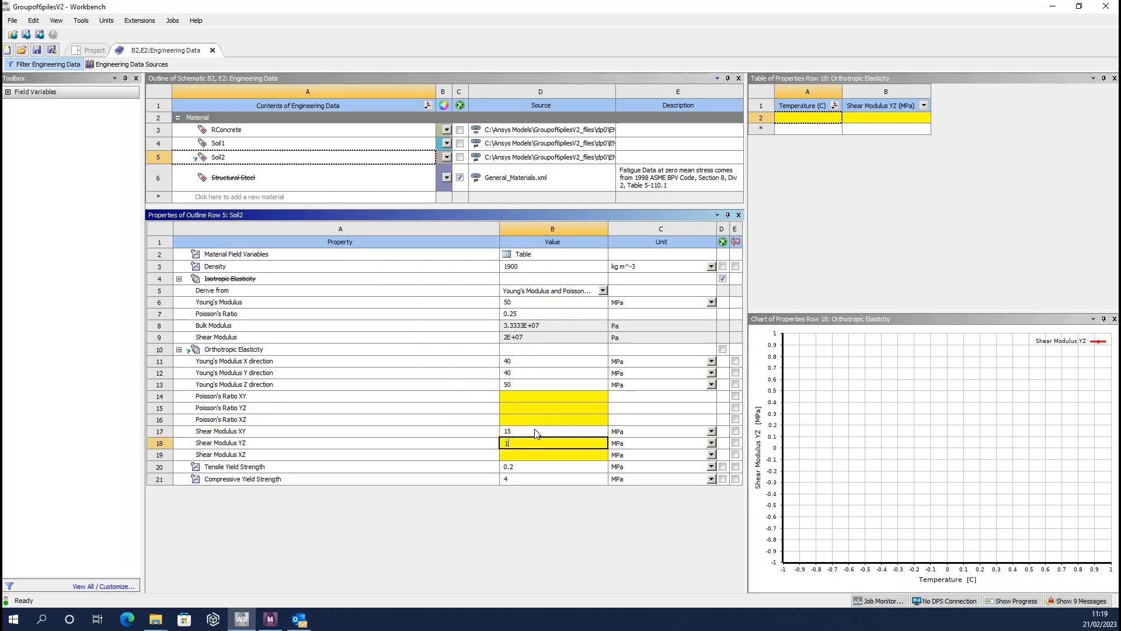
key("Return")
key("Return")
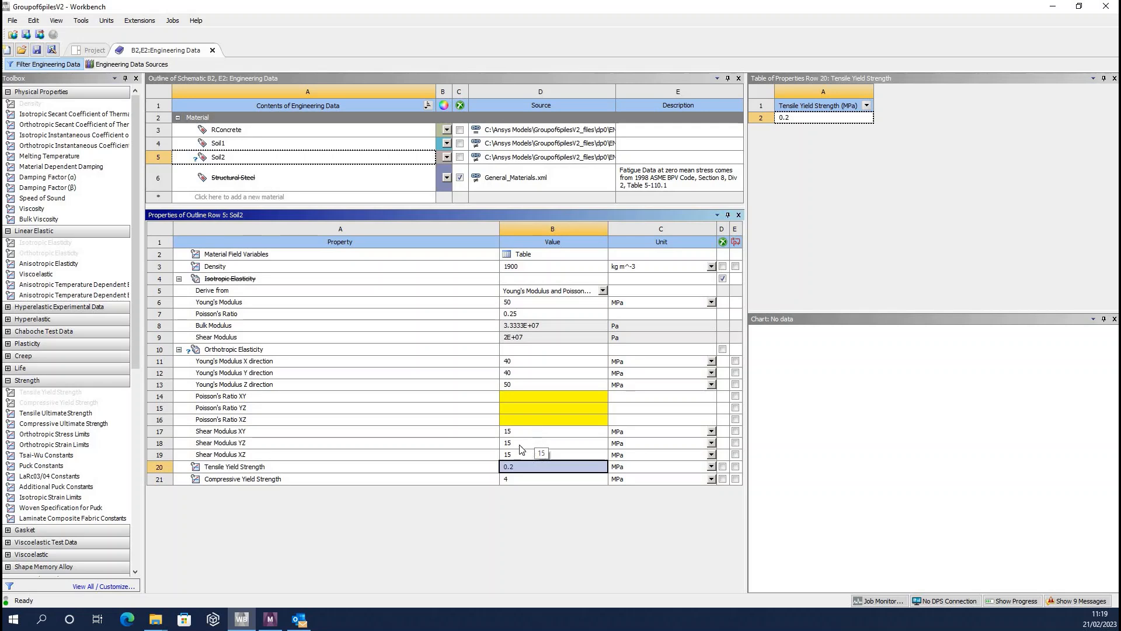
Step: Change Soil2's shear moduli YZ and XZ to 20 MPa
left_click(517, 444)
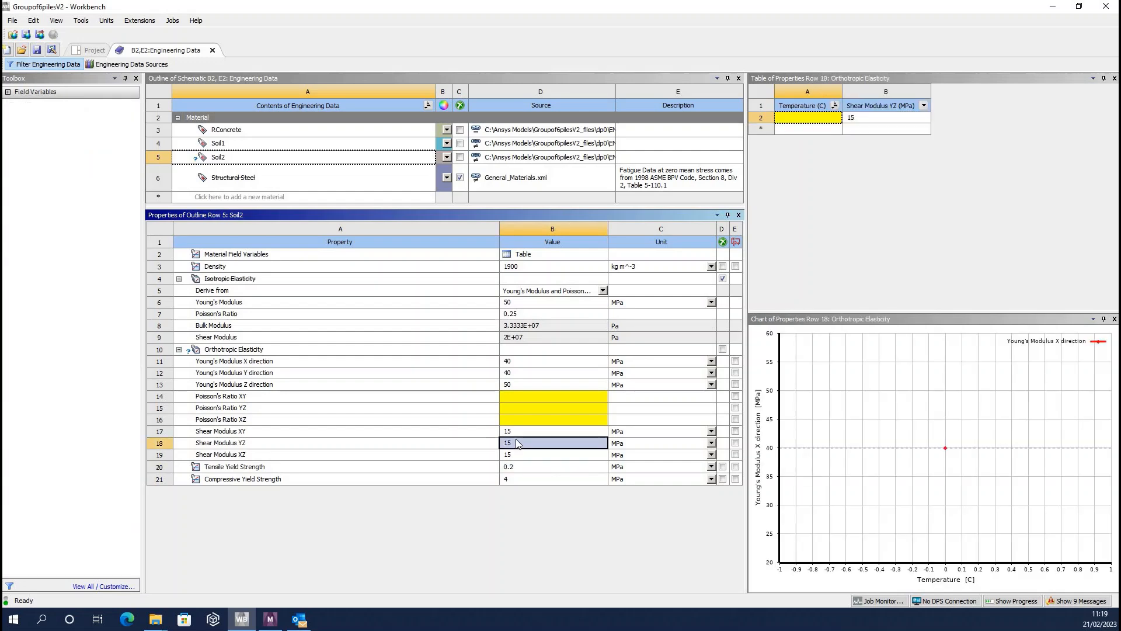
type("0")
key("Return")
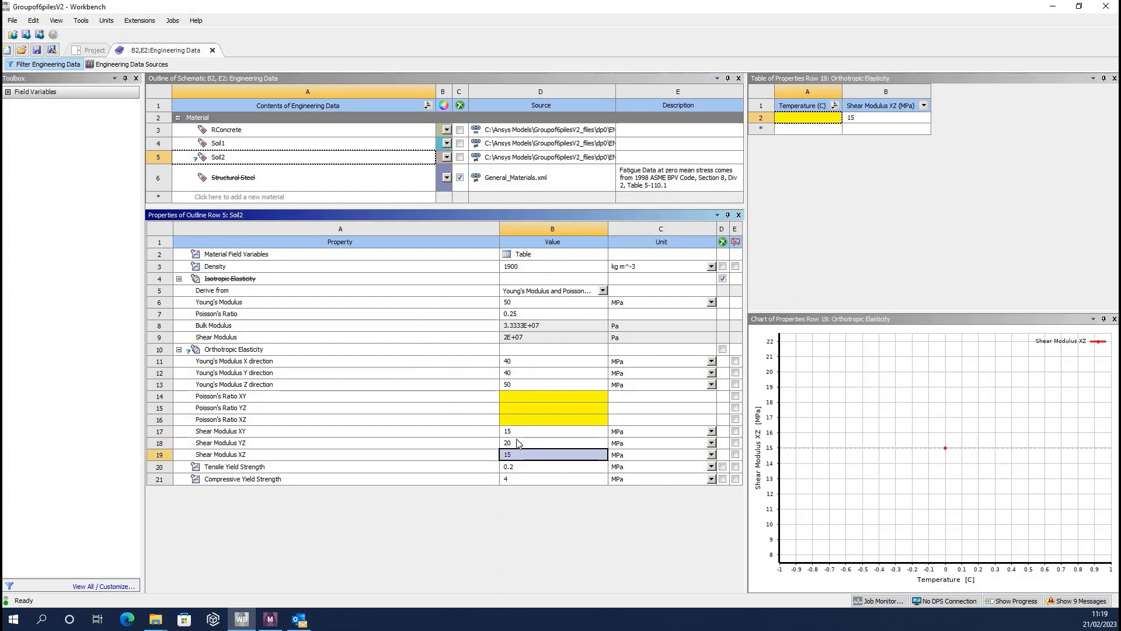
type("20")
key("Return")
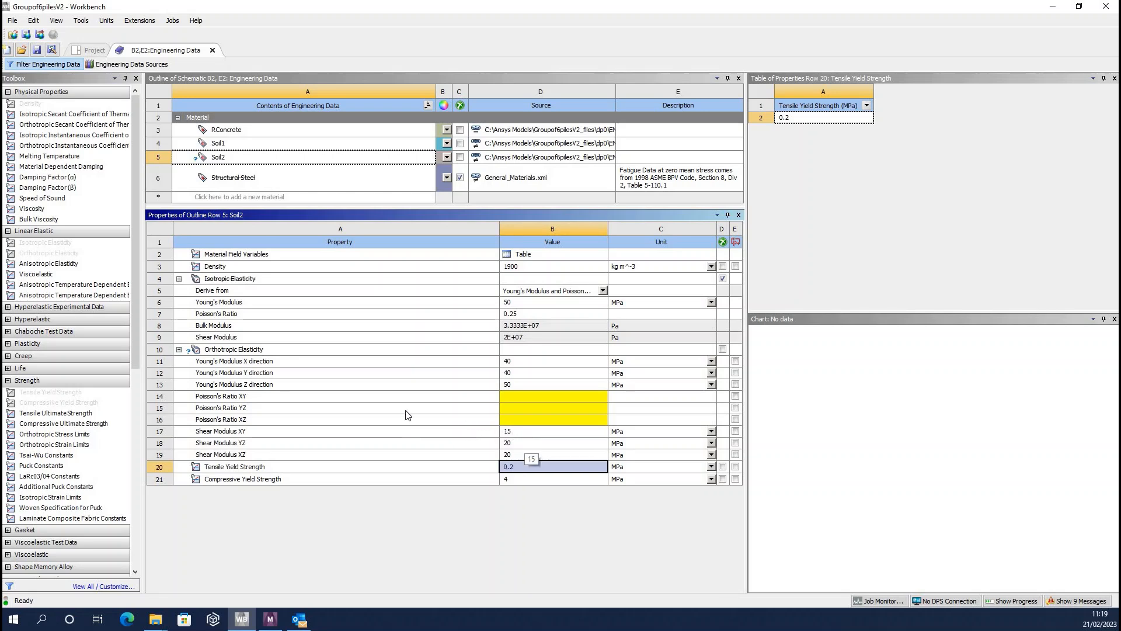
Step: Set Soil2's Poisson's ratio to 0.25 for XZ and 0.2 for both XY and YZ
left_click(508, 397)
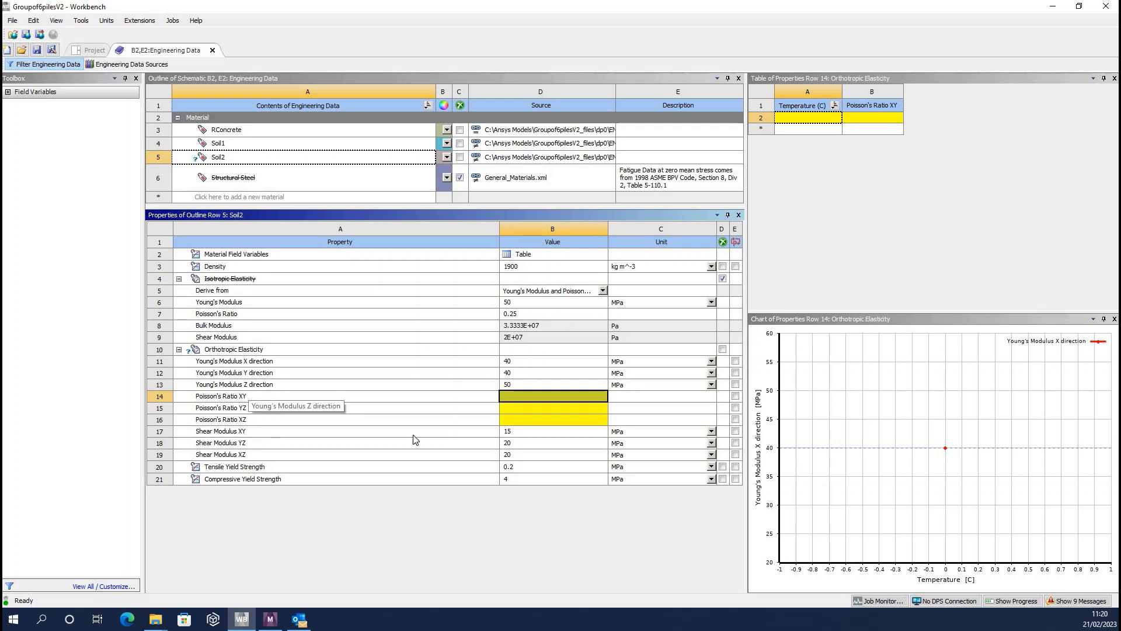
left_click(515, 416)
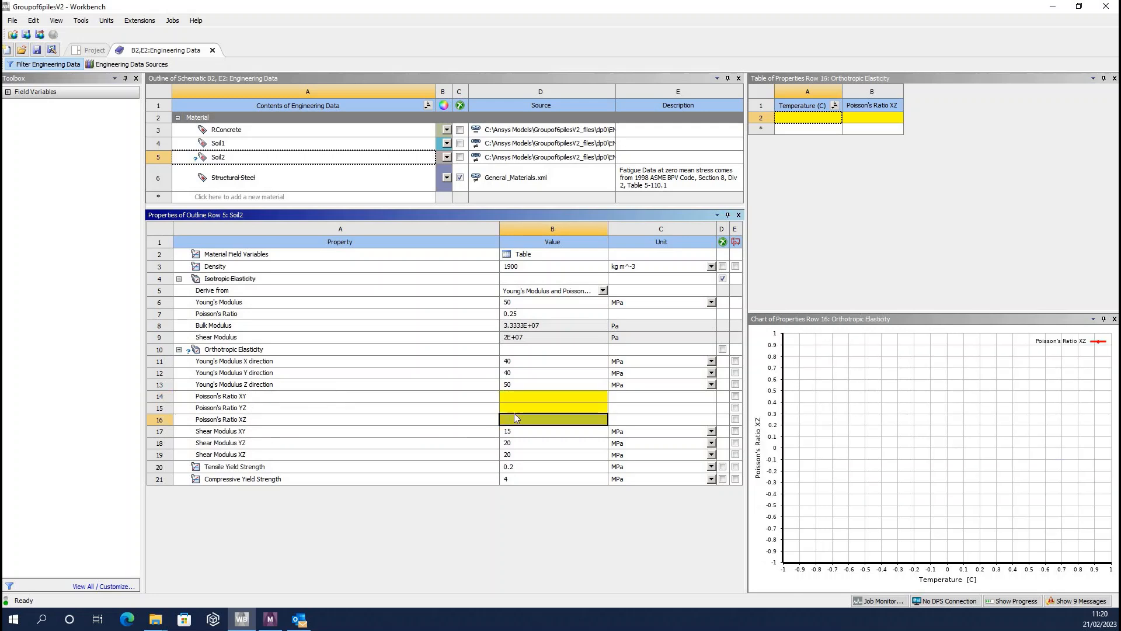
type("0.25")
key("Return")
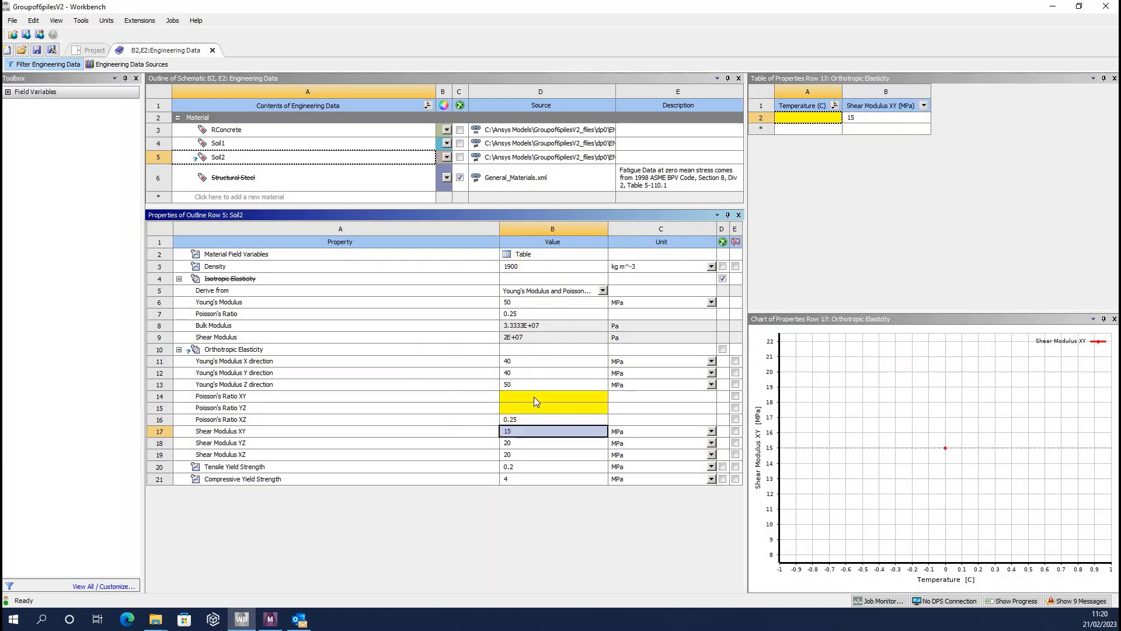
left_click(523, 398)
type("0.")
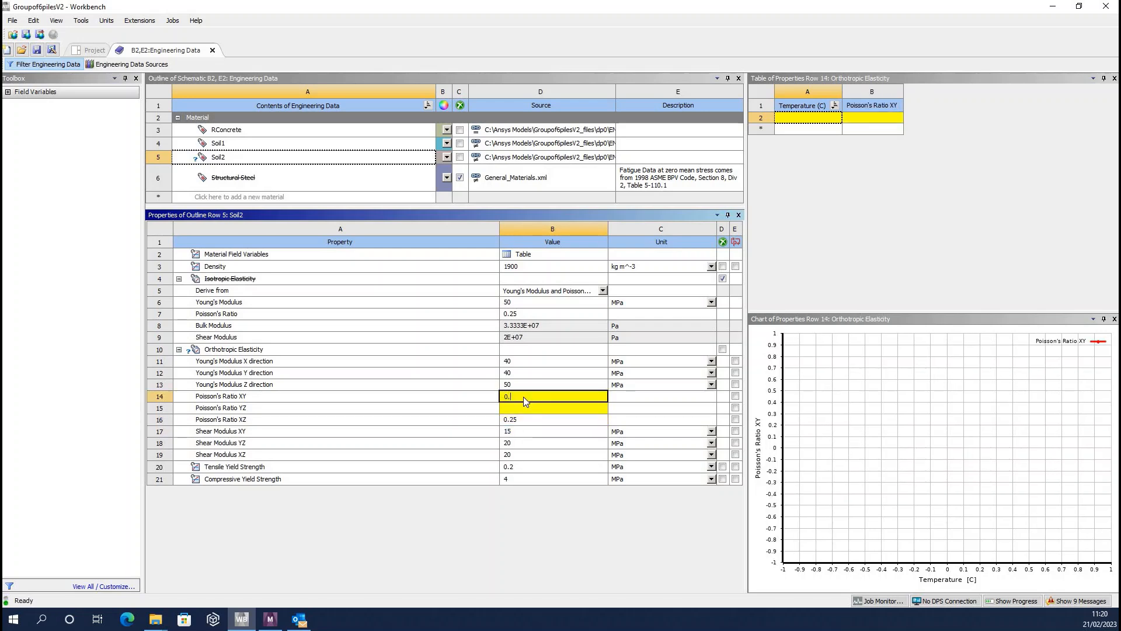
type("2")
key("Return")
type("0.2")
key("Return")
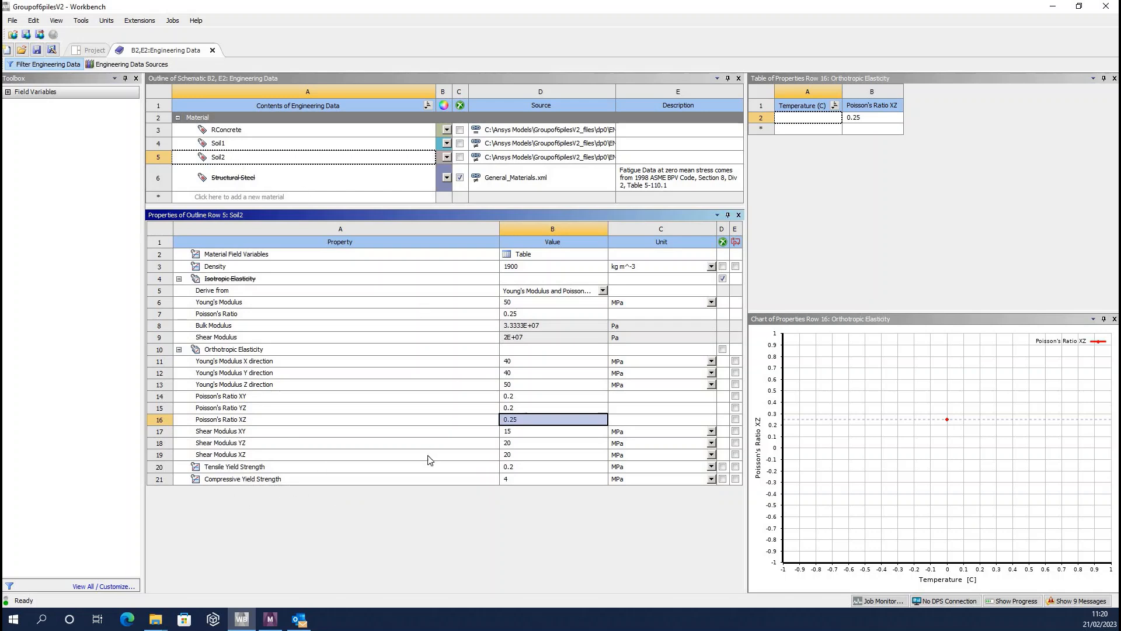
left_click(219, 156)
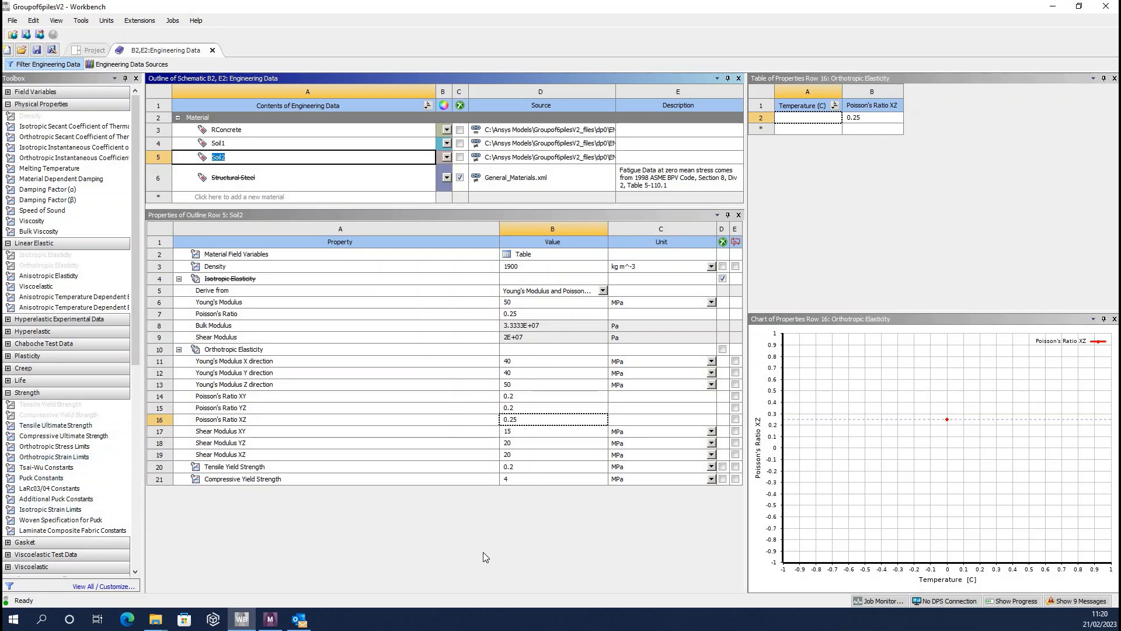
left_click(464, 542)
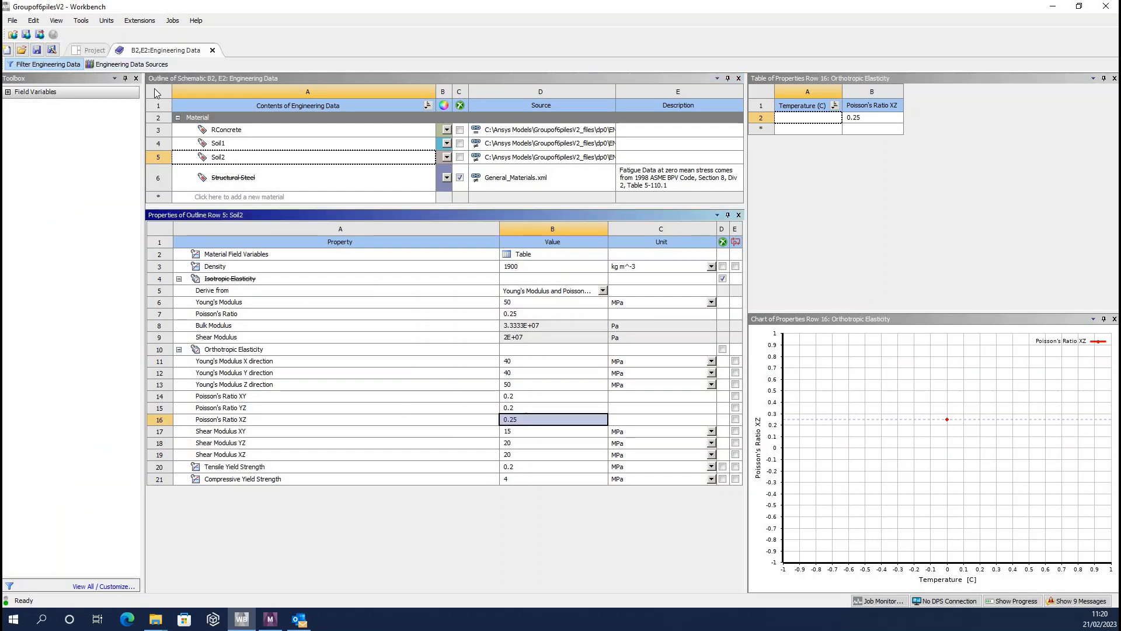
Step: Return to the project schematic, update the whole project and switch to the Isotropic model in Mechanical
left_click(91, 50)
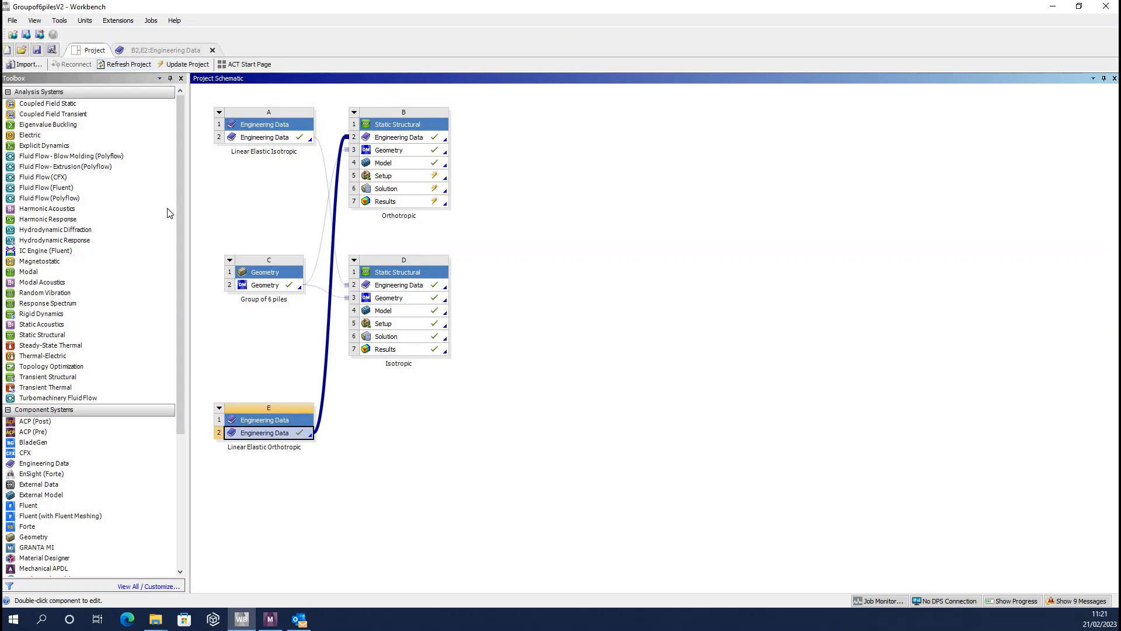
left_click(181, 64)
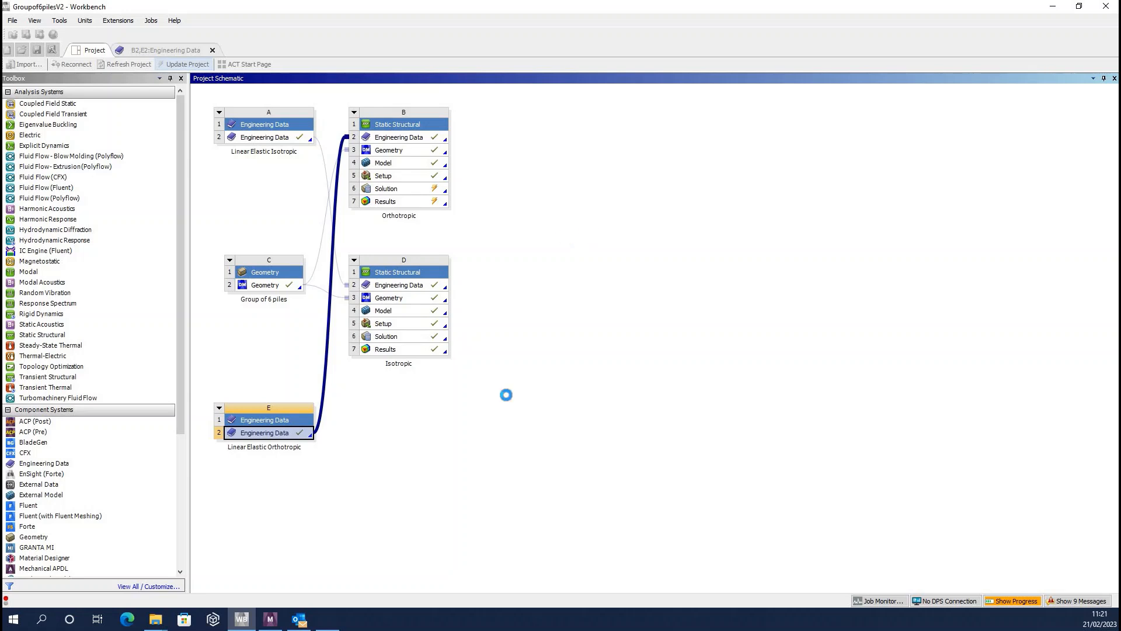
left_click(272, 620)
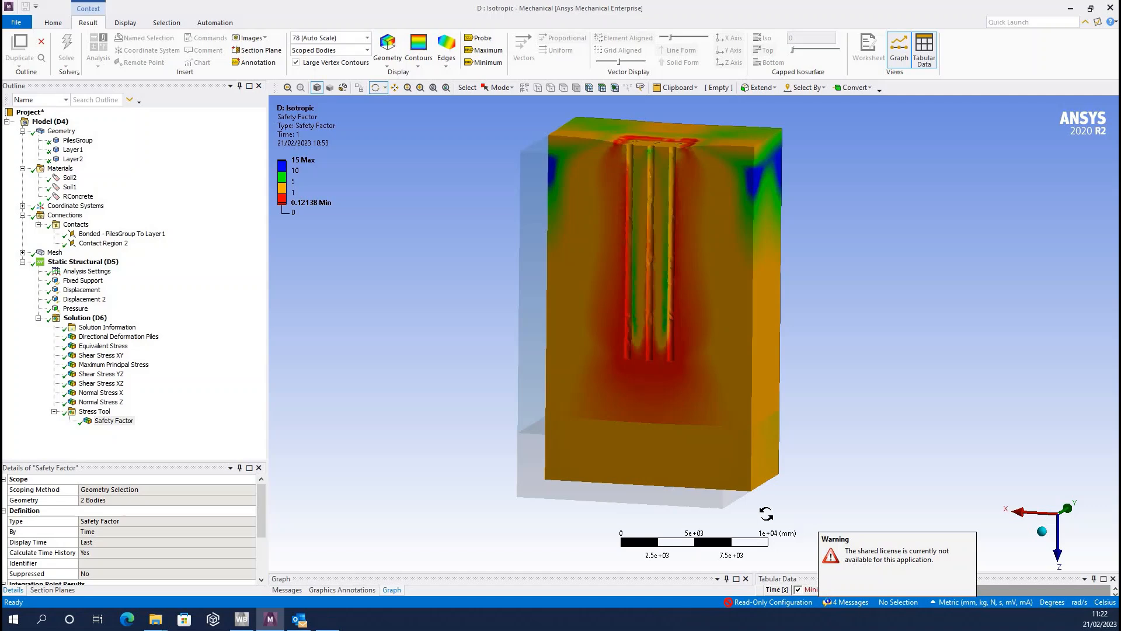
Step: Switch to the Workbench project schematic and show the progress of the project update
left_click(240, 621)
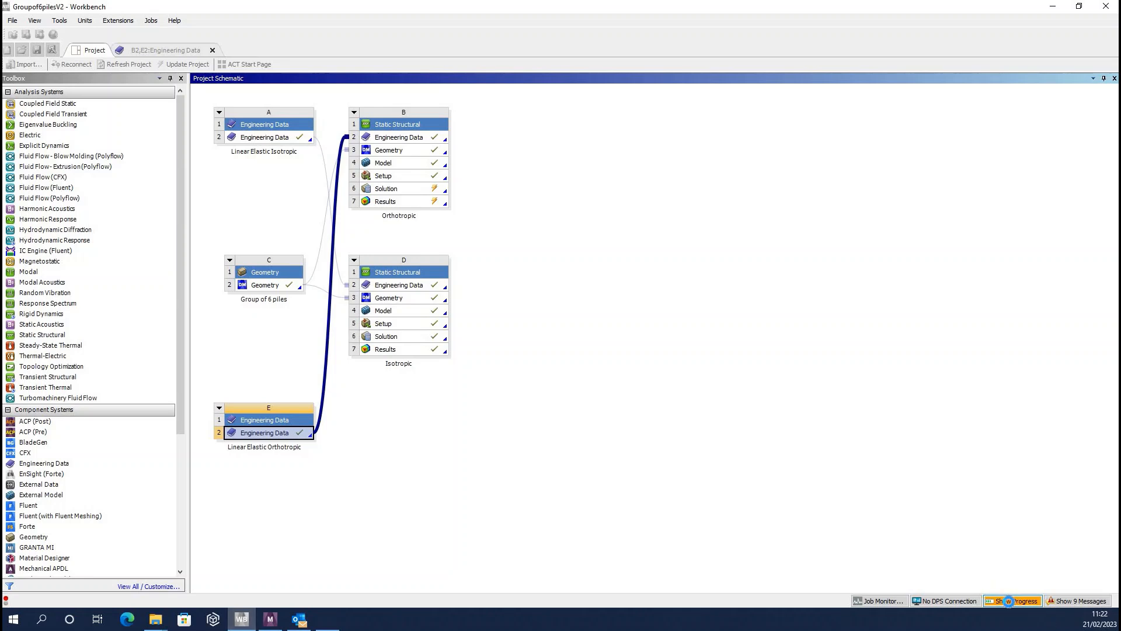
left_click(1009, 601)
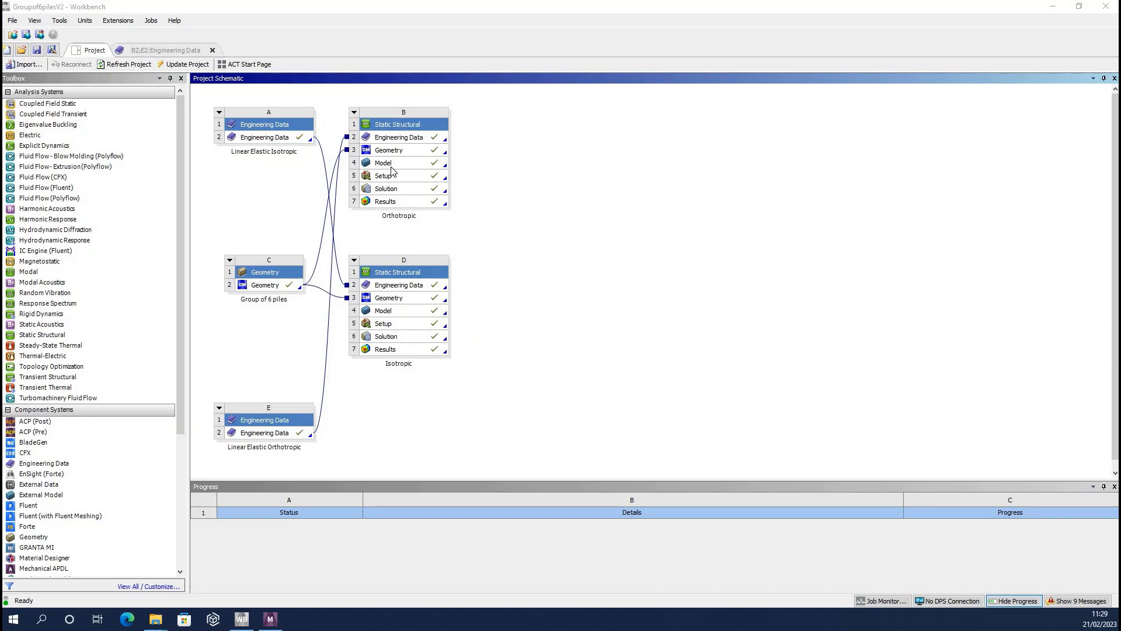
Step: Switch to the Orthotropic model in Mechanical and review its pile directional deformation, equivalent stress, shear stress and maximum principal stress results
left_click(270, 620)
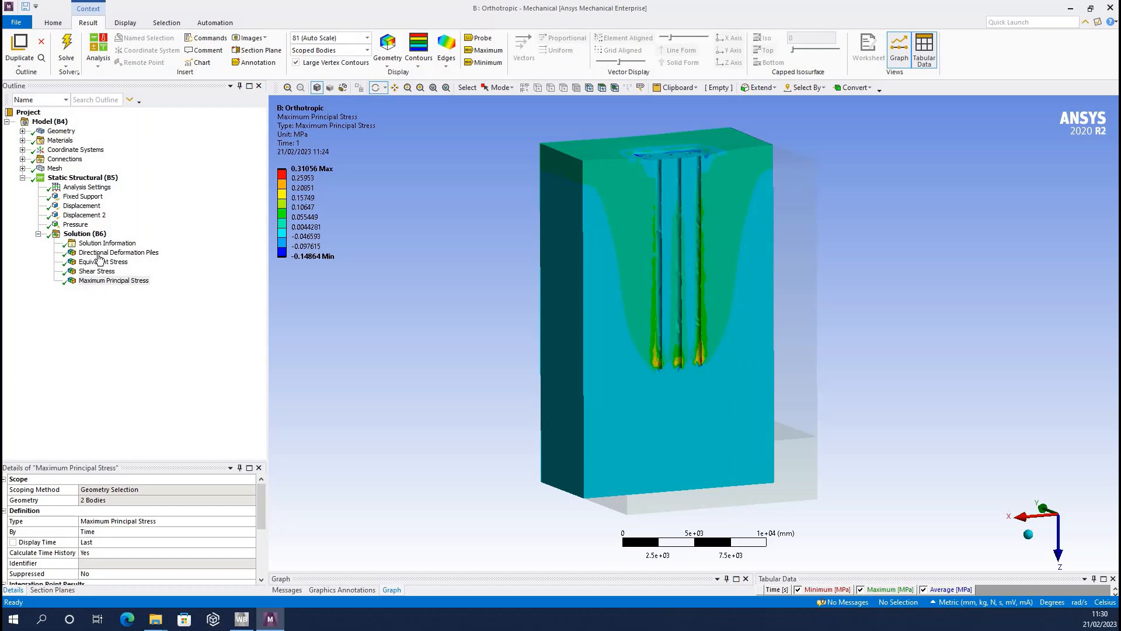
left_click(98, 252)
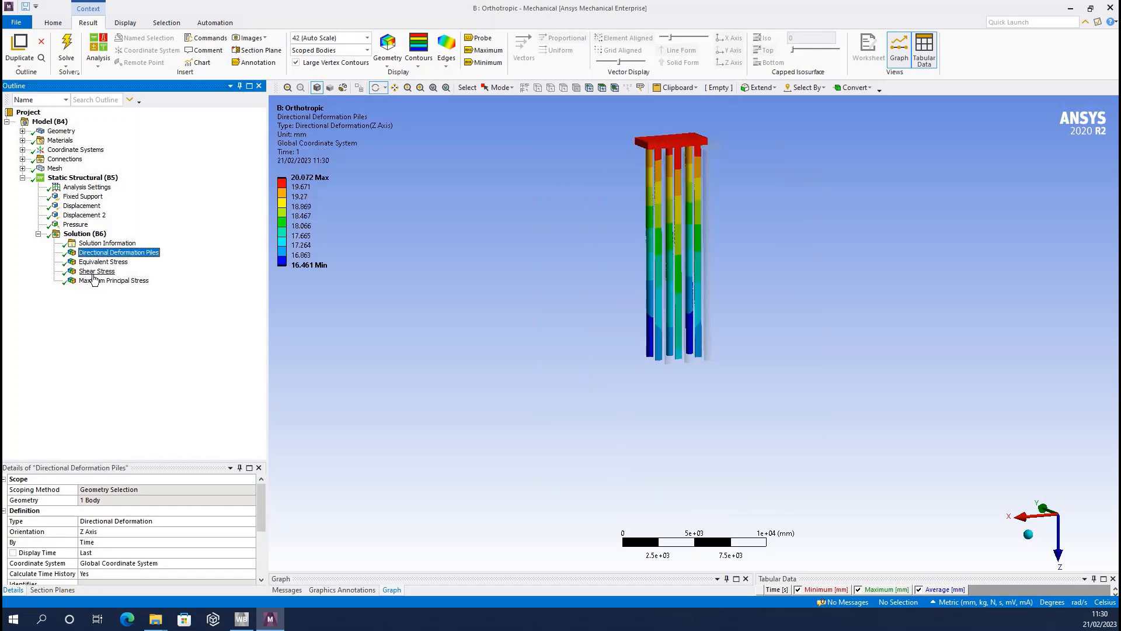
left_click(95, 262)
left_click(97, 271)
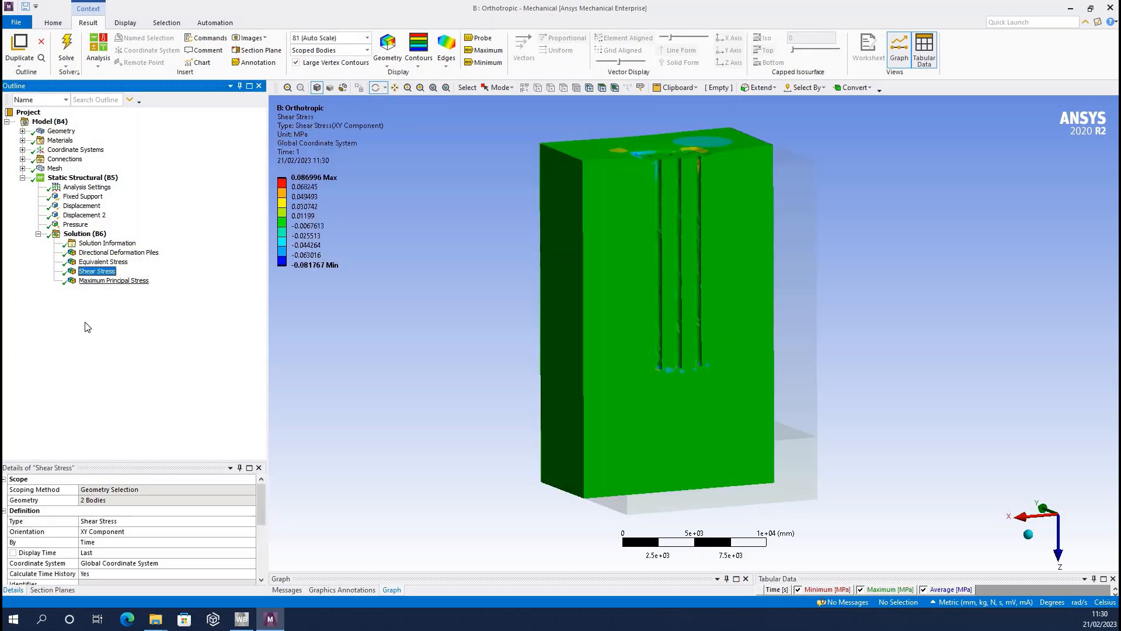
left_click(111, 280)
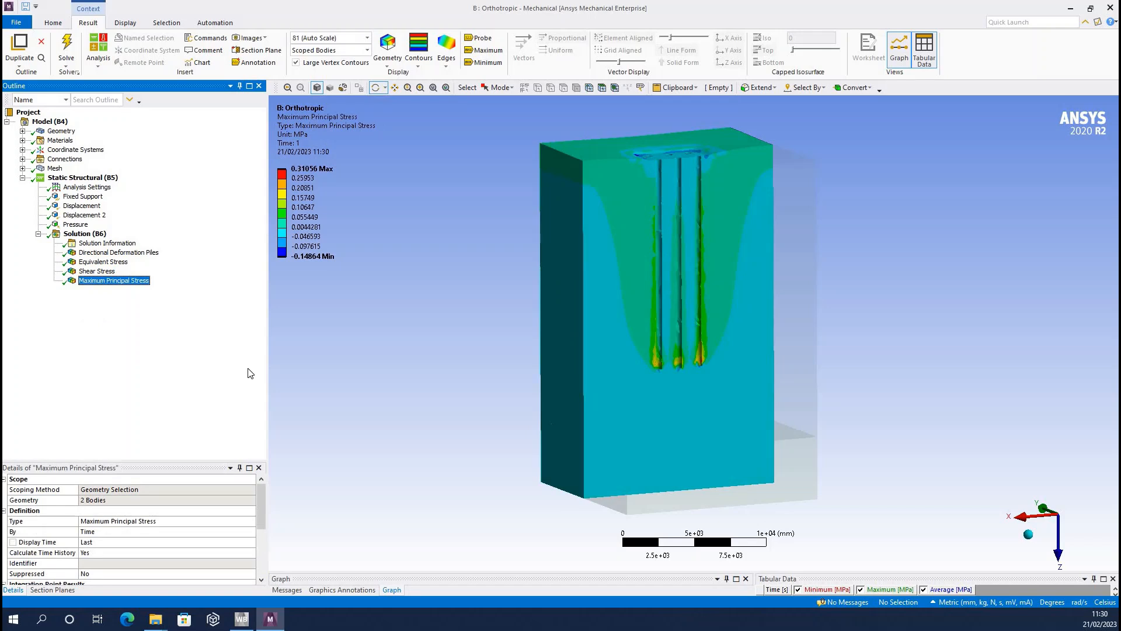